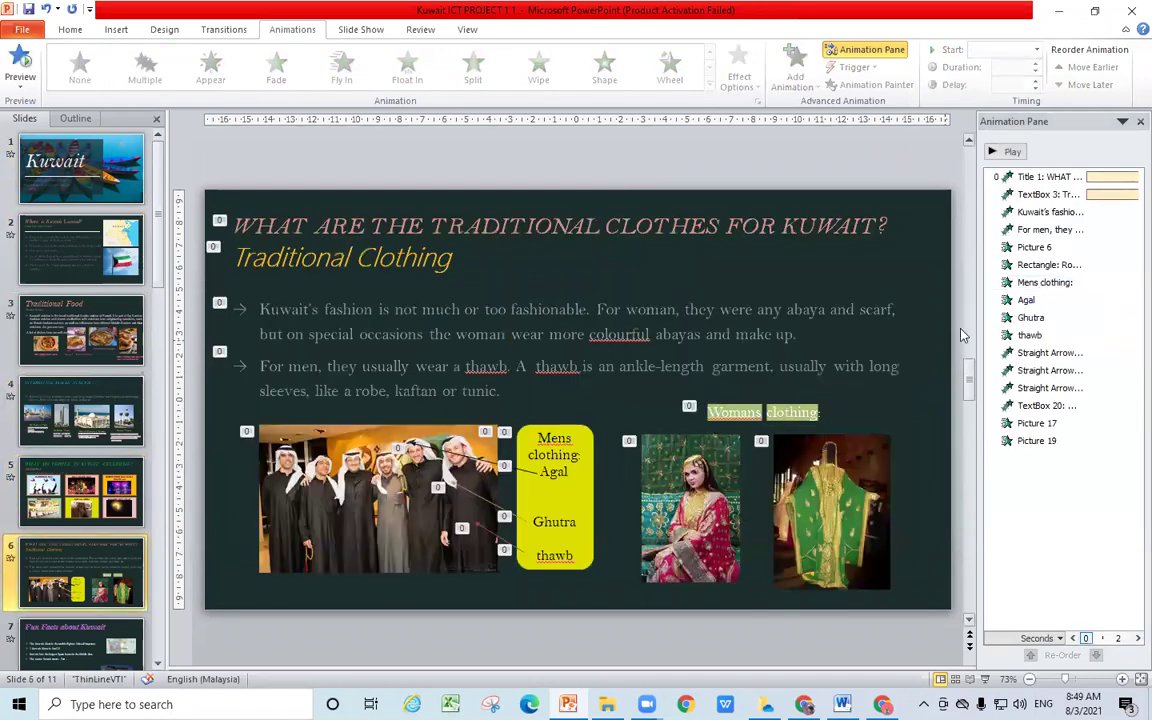
# Step: Select and remove all animations on slide 6, the clothing slide
pyautogui.click(1030, 405)
pyautogui.hotkey('ctrl', 'a')
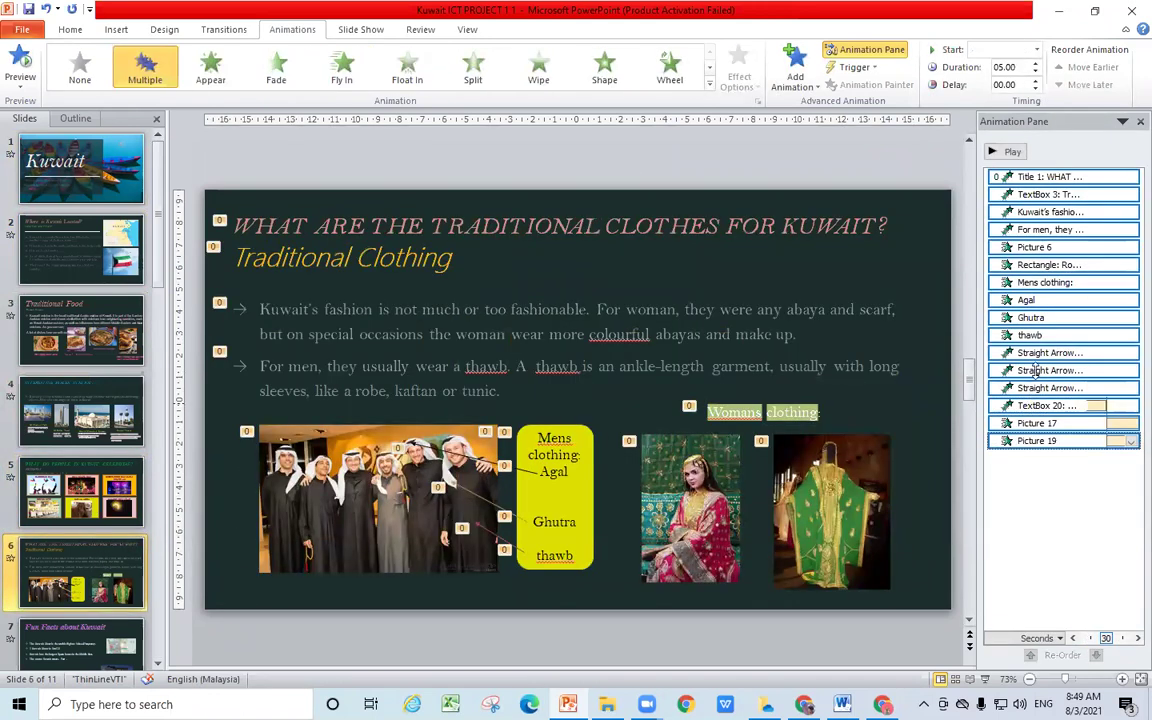
pyautogui.rightClick(1030, 232)
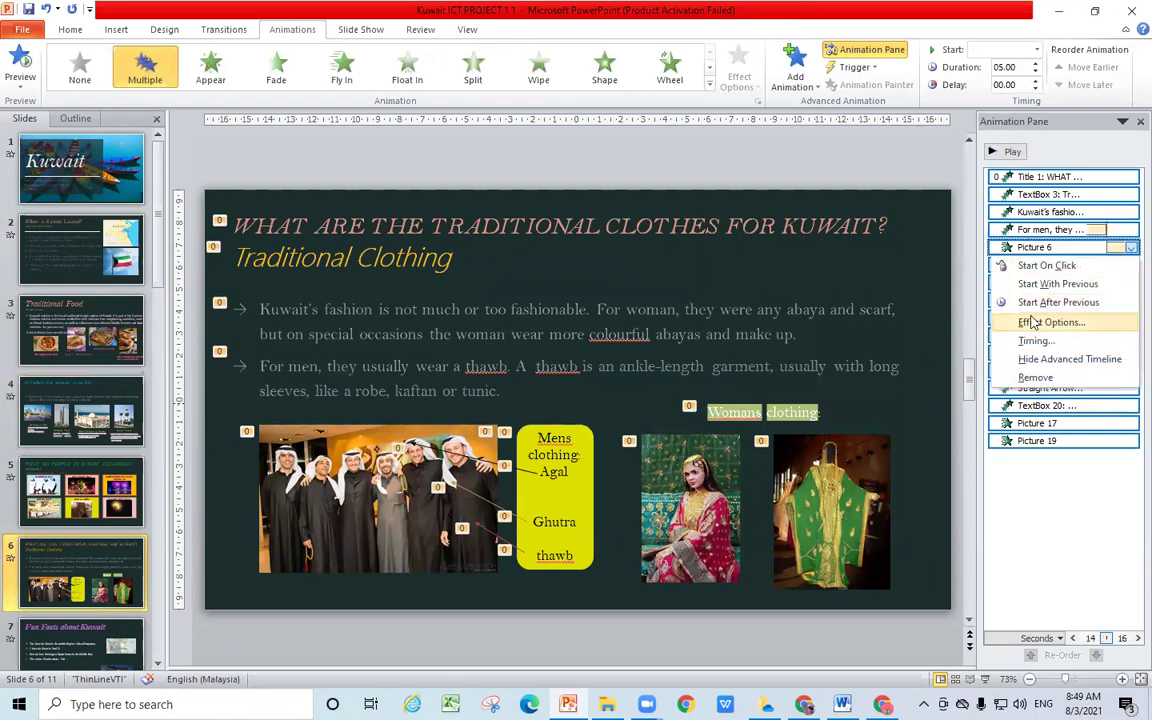
pyautogui.click(938, 380)
# Step: Remove all animations from slide 7, Fun Facts about Kuwait
pyautogui.scroll(-3, 96, 396)
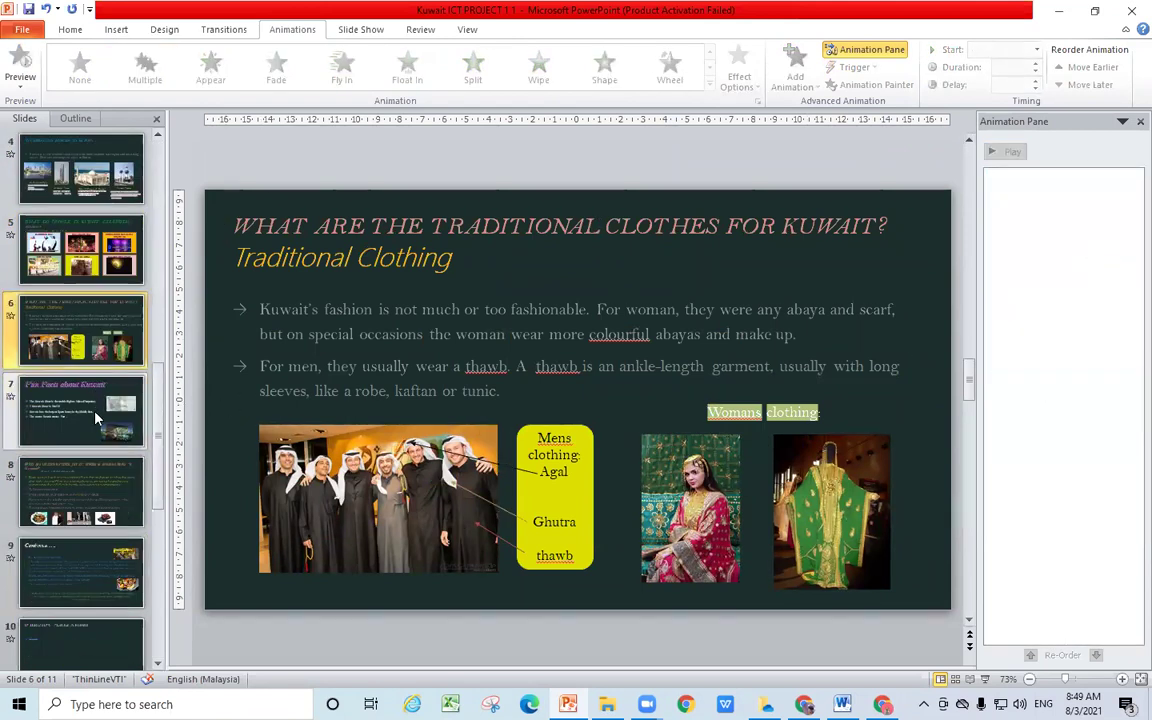
pyautogui.click(90, 392)
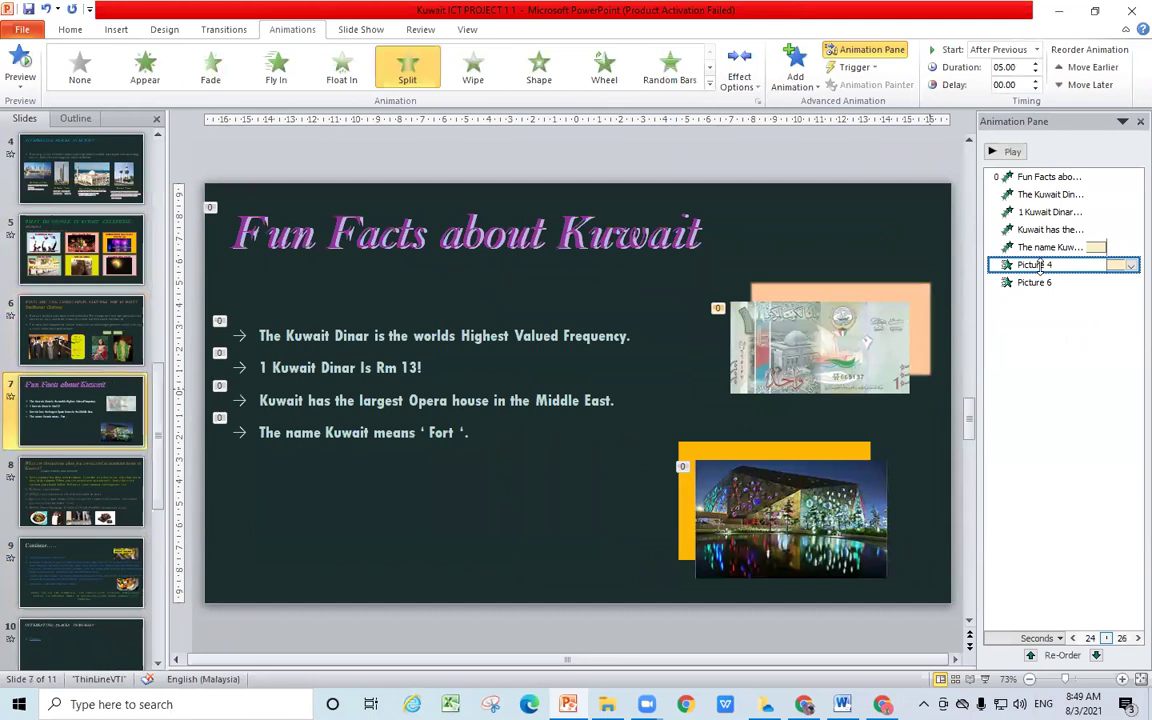
pyautogui.click(1049, 229)
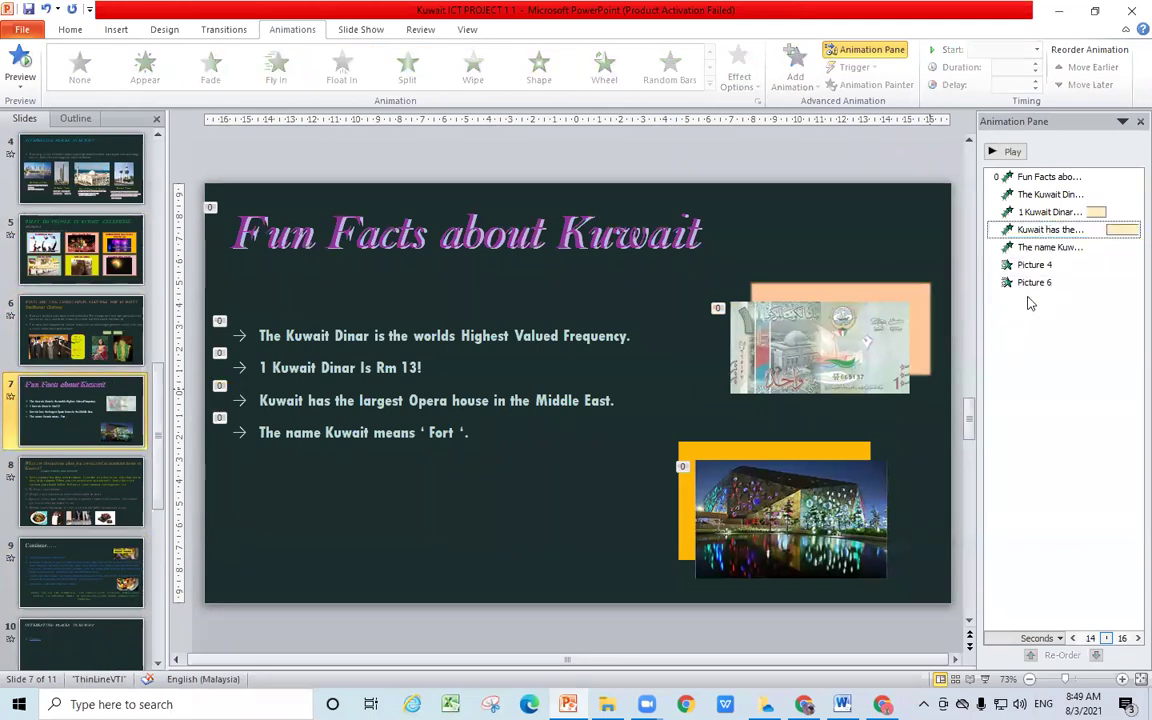
pyautogui.click(1030, 264)
pyautogui.click(1049, 176)
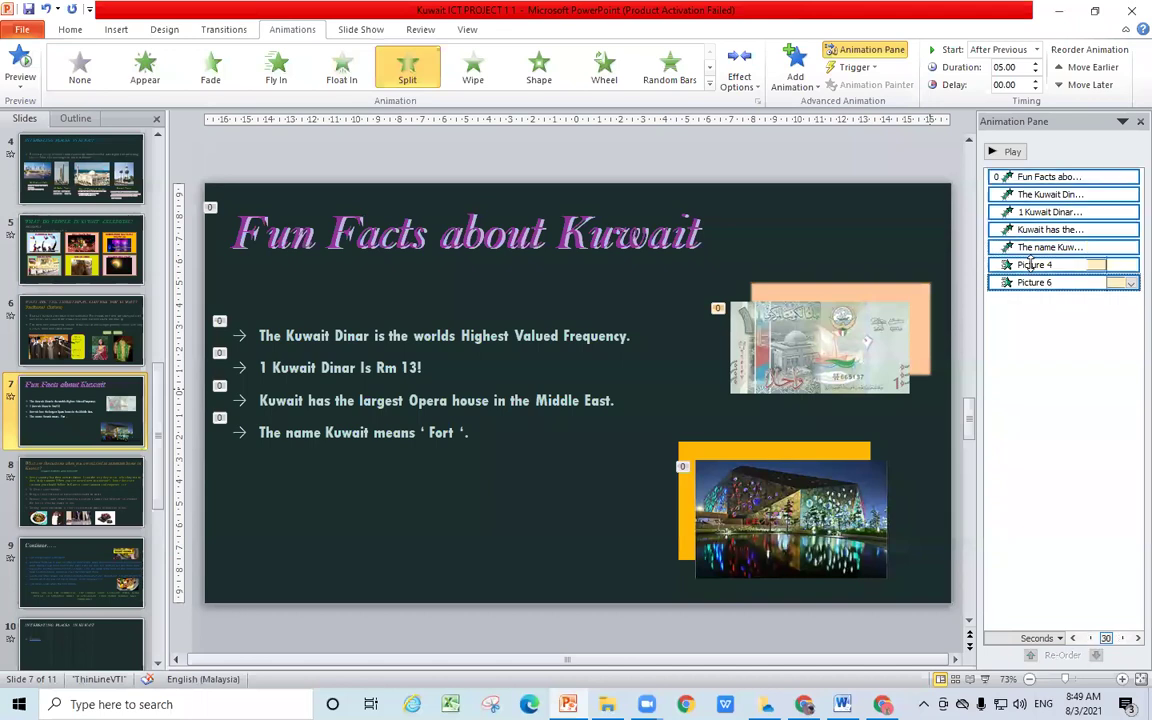
pyautogui.keyDown('shift'); pyautogui.click(1049, 247); pyautogui.keyUp('shift')
pyautogui.click(1130, 247)
pyautogui.click(1036, 378)
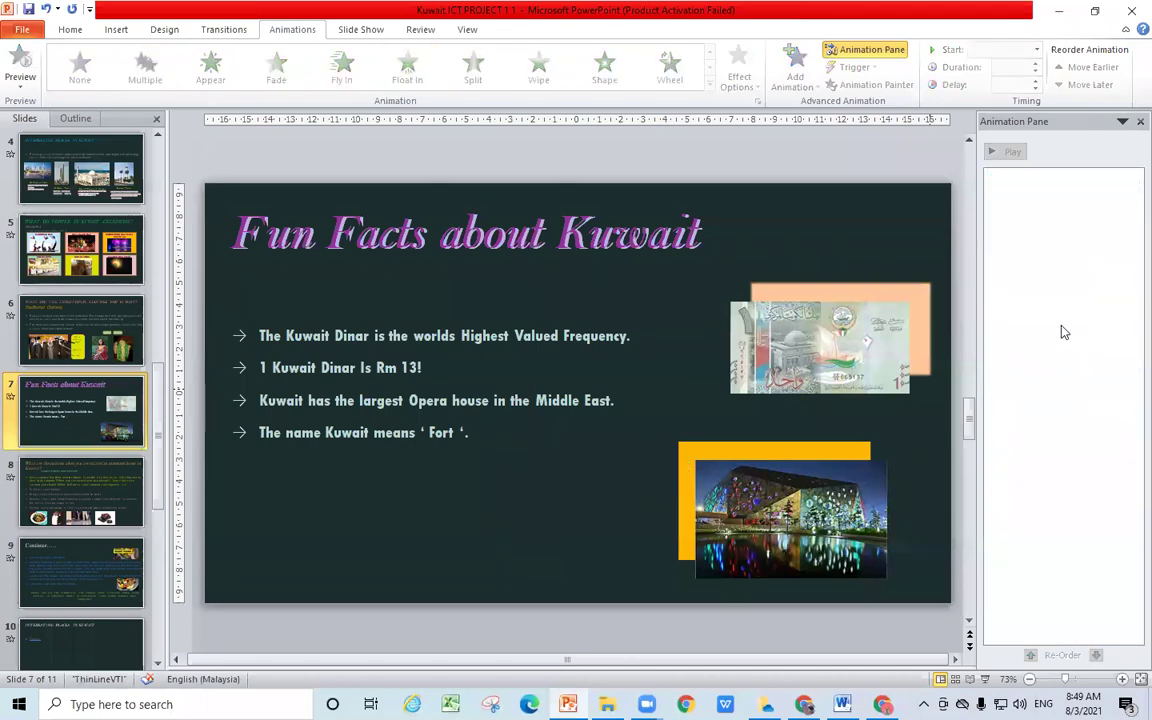
# Step: Select and remove every animation on slide 9, the Continue slide
pyautogui.scroll(-1, 90, 400)
pyautogui.click(80, 480)
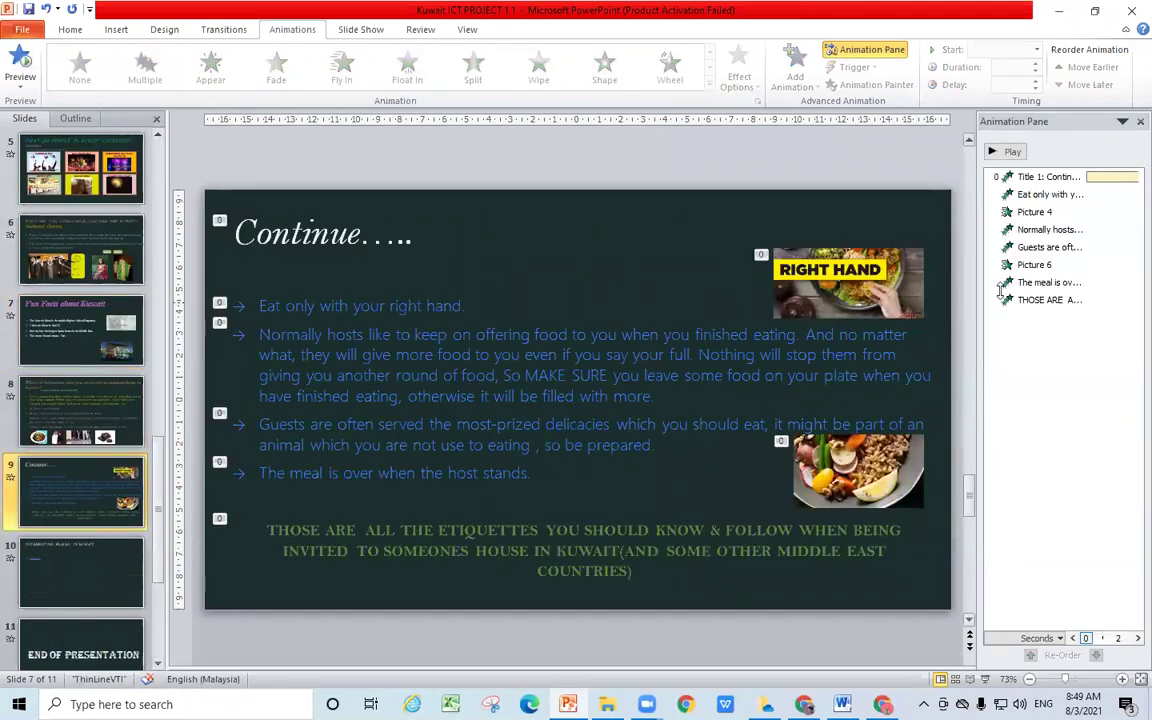
pyautogui.click(1045, 283)
pyautogui.hotkey('ctrl', 'a')
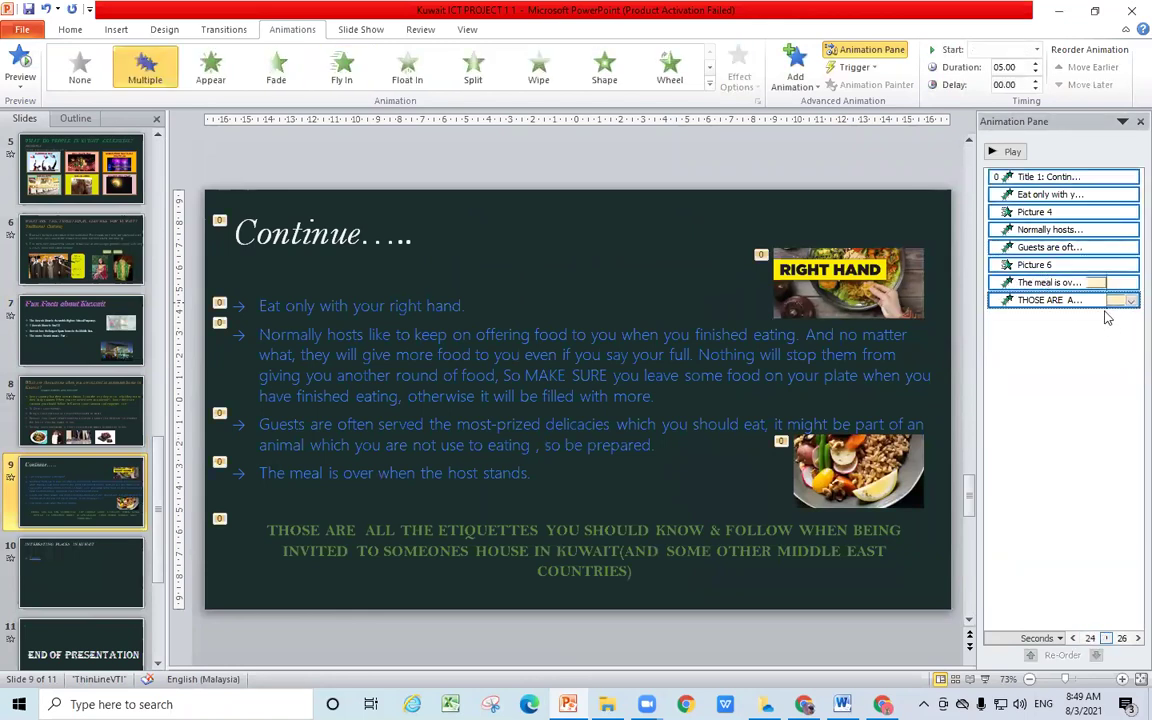
pyautogui.rightClick(1106, 302)
pyautogui.click(1038, 380)
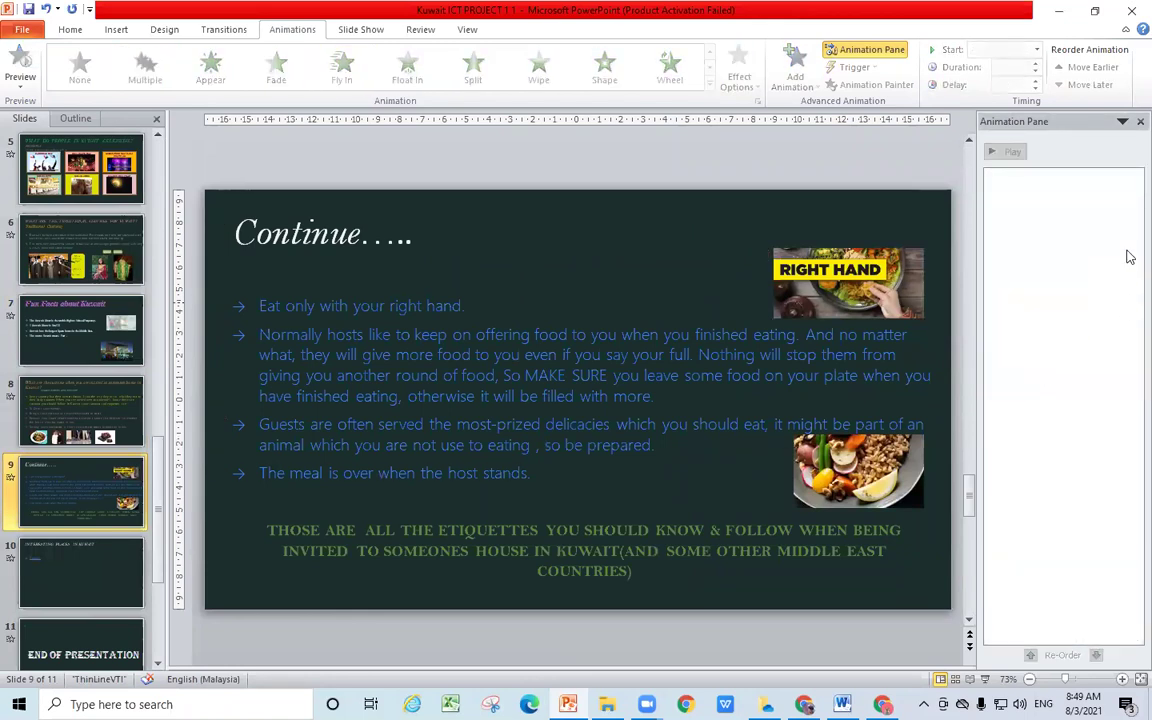
# Step: Remove the title animation from slide 11, End of Presentation, then return to slide 1
pyautogui.click(95, 555)
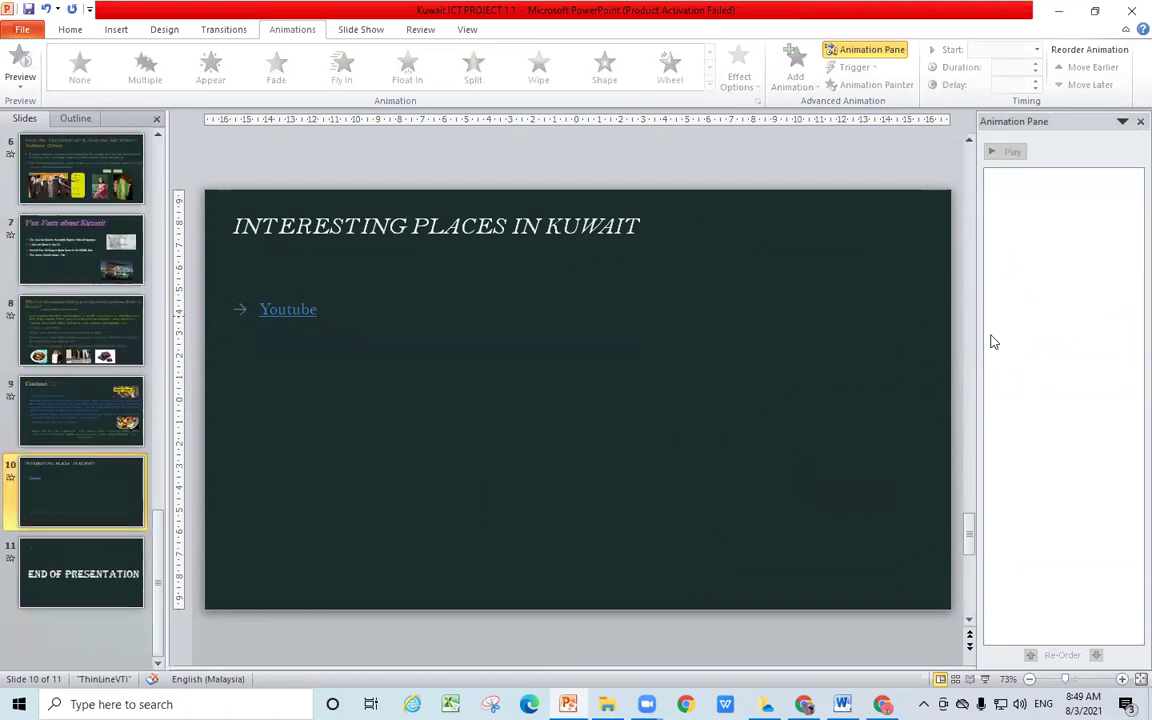
pyautogui.click(79, 570)
pyautogui.rightClick(1058, 177)
pyautogui.click(1035, 307)
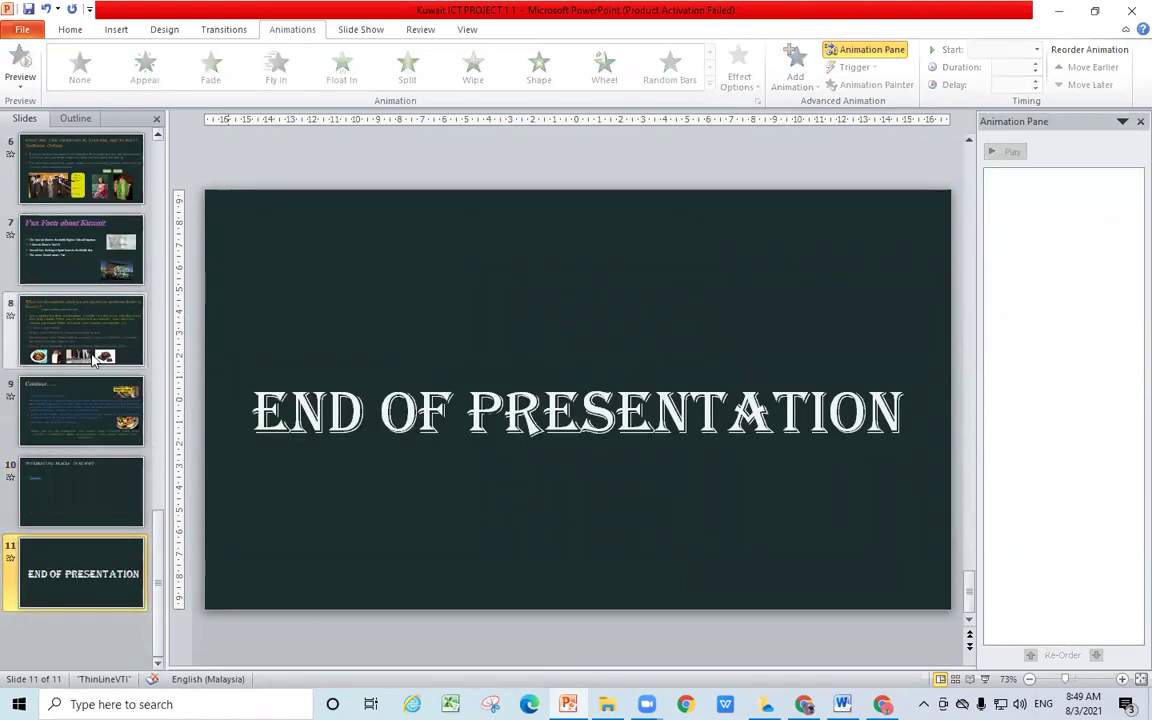
pyautogui.scroll(5, 108, 216)
pyautogui.click(80, 168)
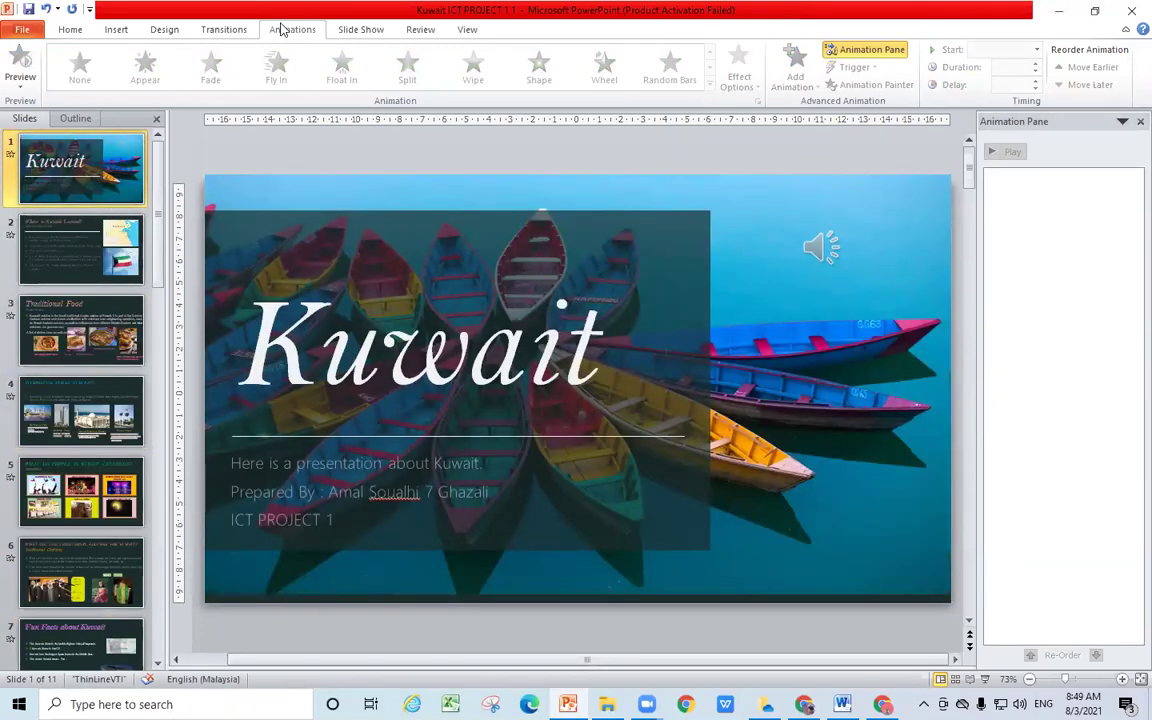
# Step: Uncheck 'After' under Advance Slide so the Kuwait title slide advances only on mouse click
pyautogui.click(63, 30)
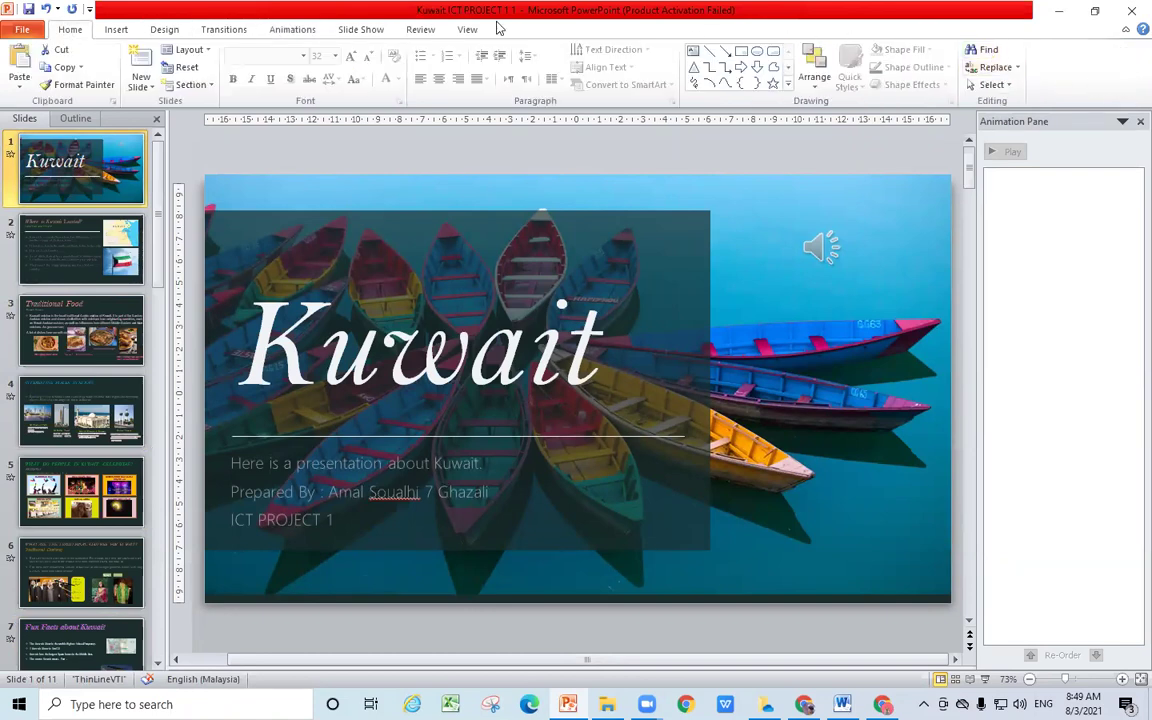
pyautogui.click(220, 30)
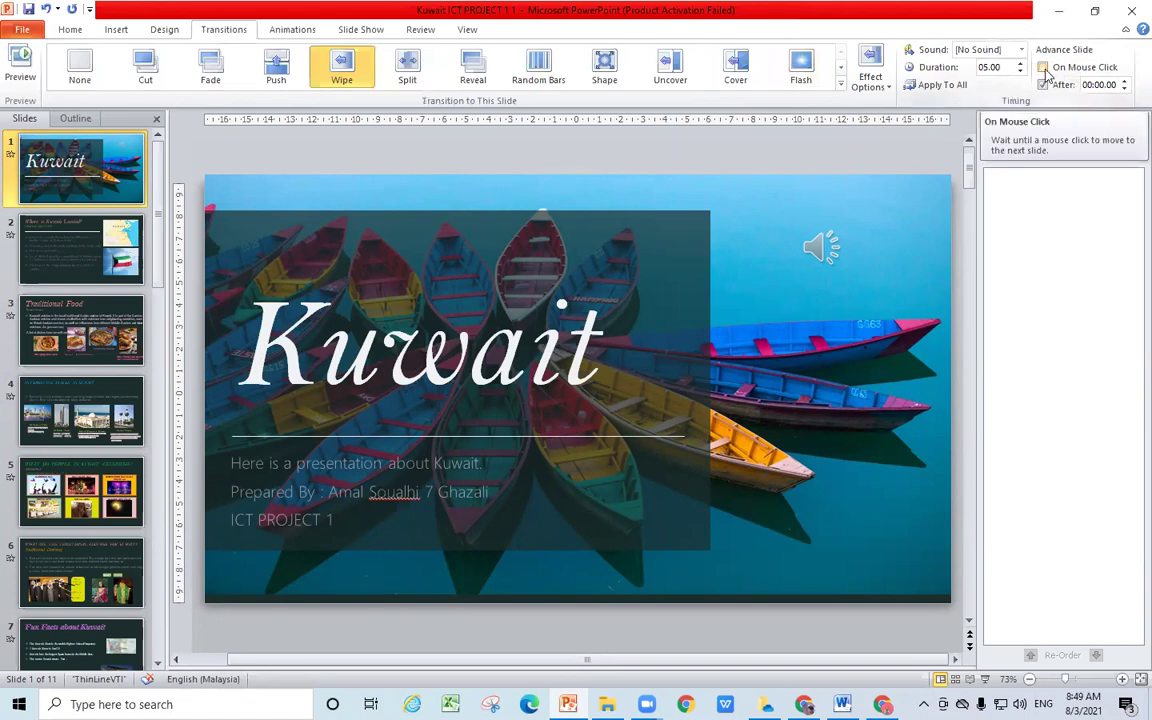
pyautogui.click(1043, 85)
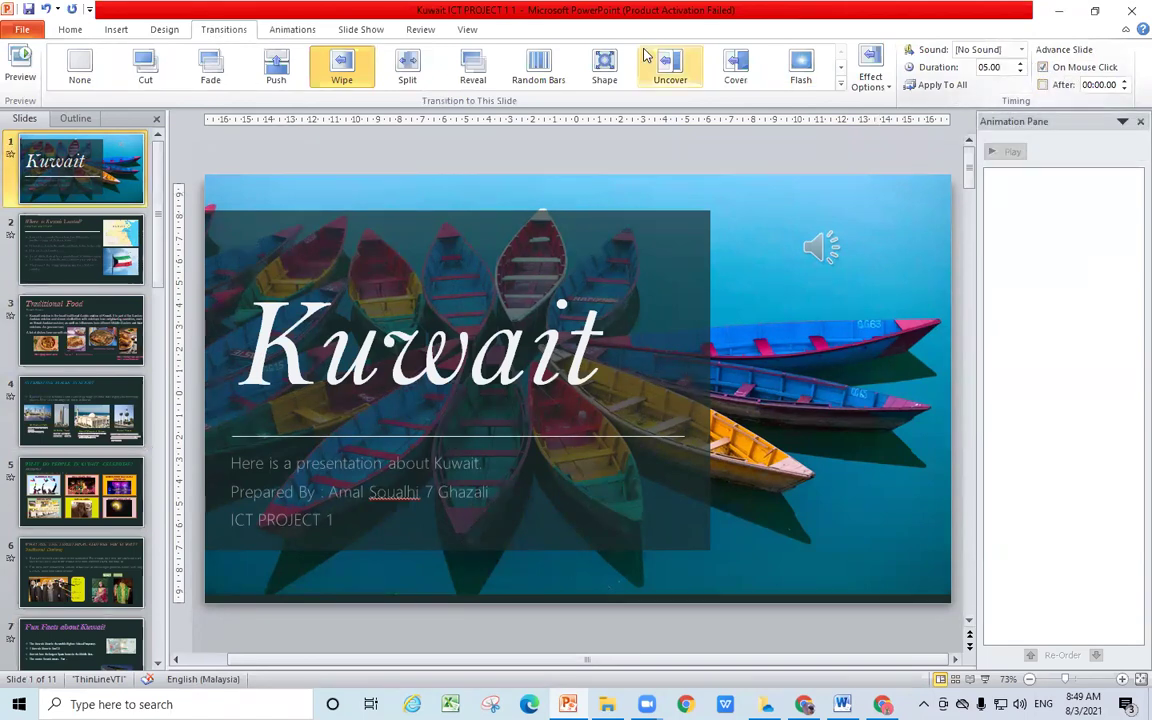
pyautogui.click(58, 260)
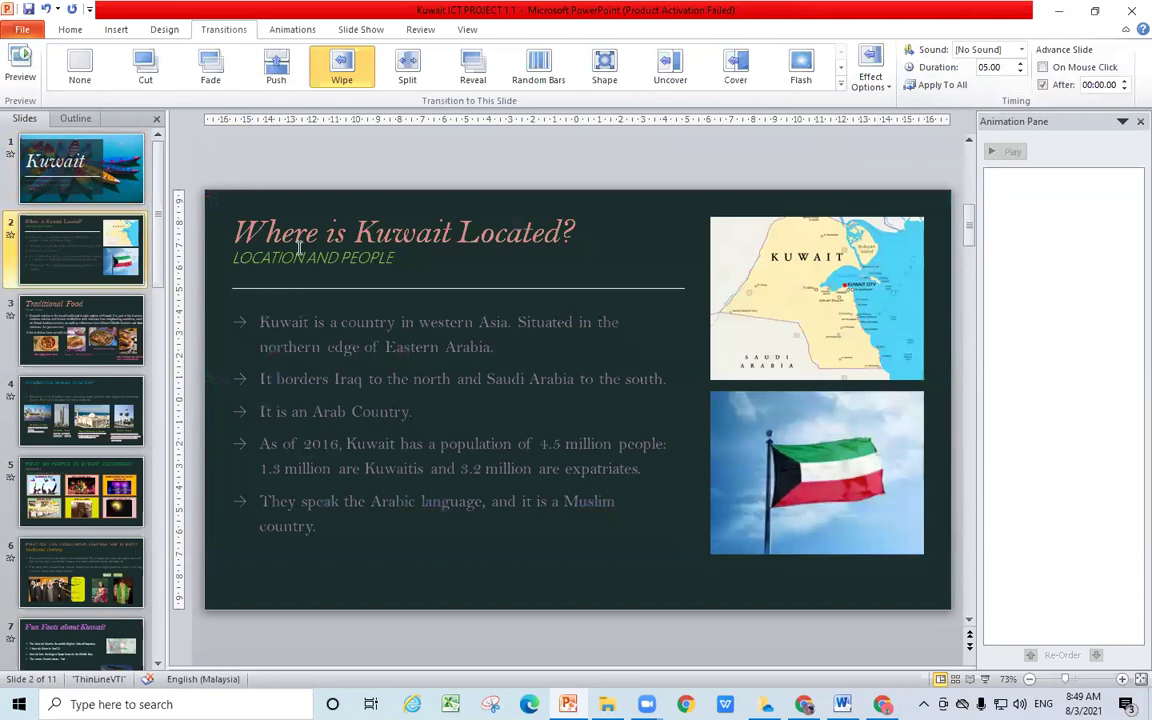
pyautogui.press('Up')
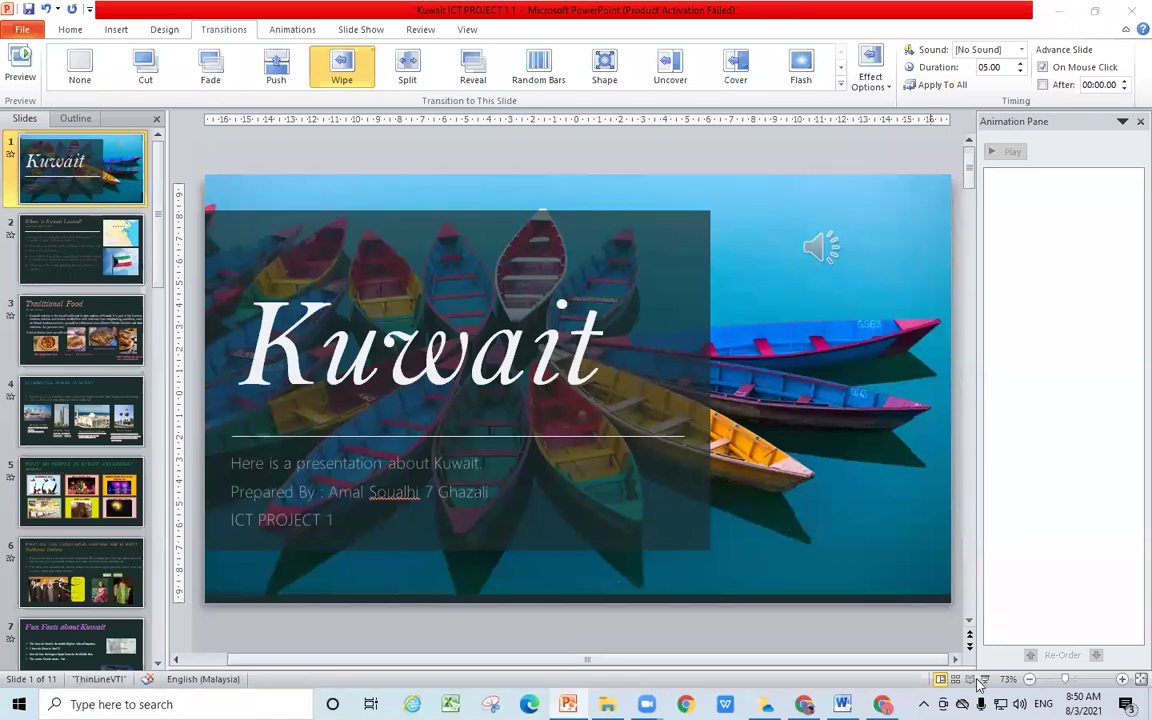
# Step: Open slide 10, Interesting Places in Kuwait, and place the caret after the Youtube link
pyautogui.scroll(-4, 70, 500)
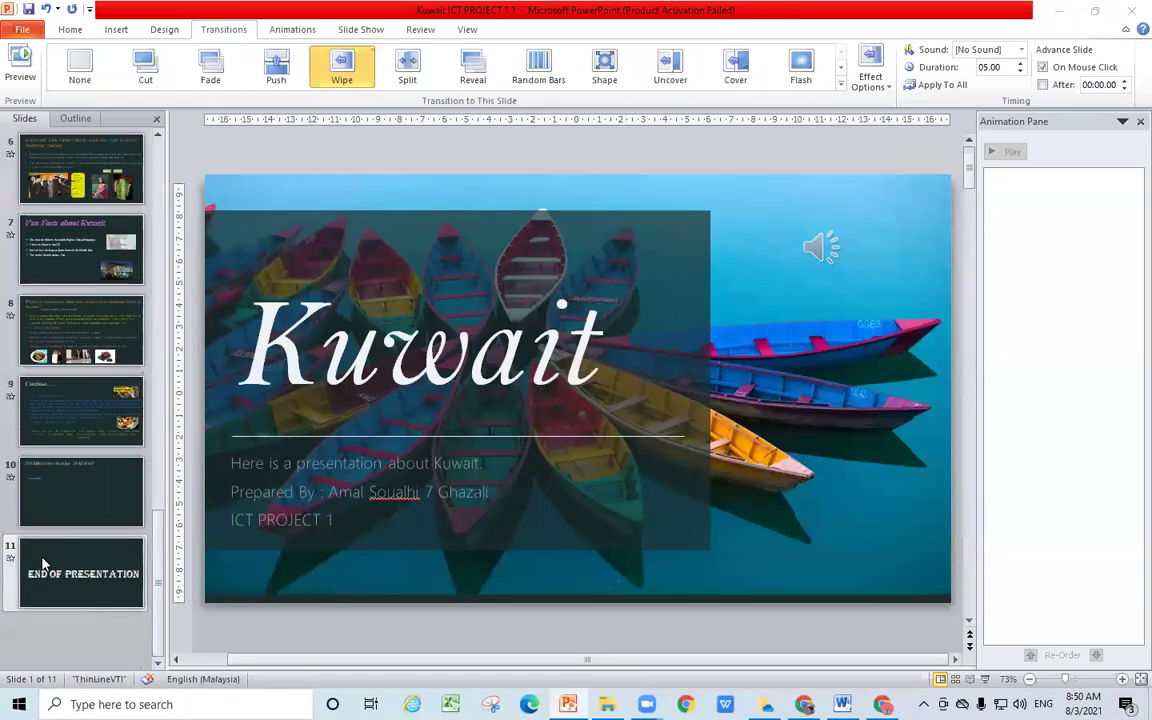
pyautogui.click(70, 501)
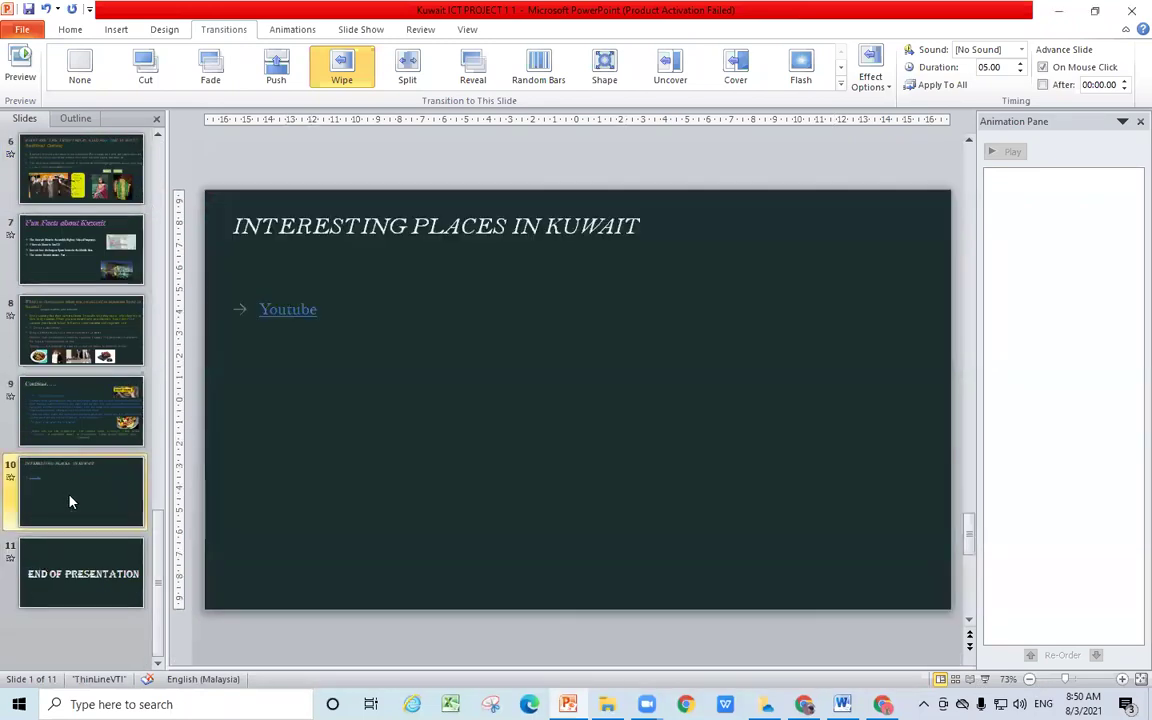
pyautogui.doubleClick(313, 311)
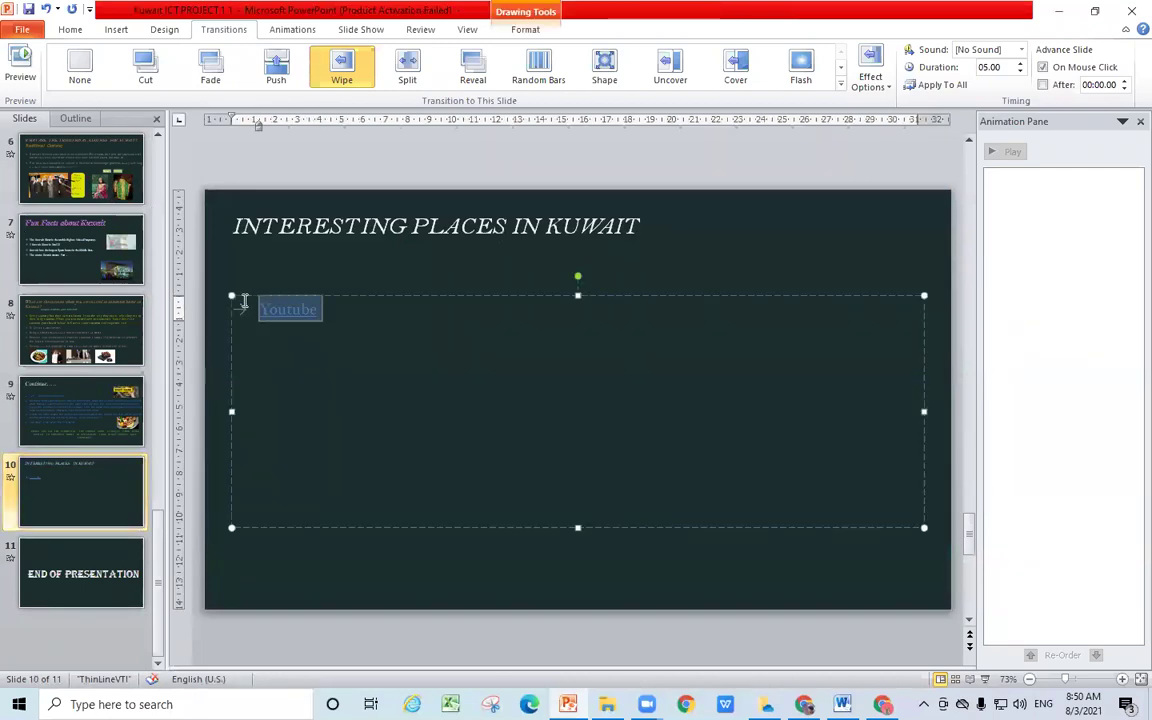
pyautogui.rightClick(306, 314)
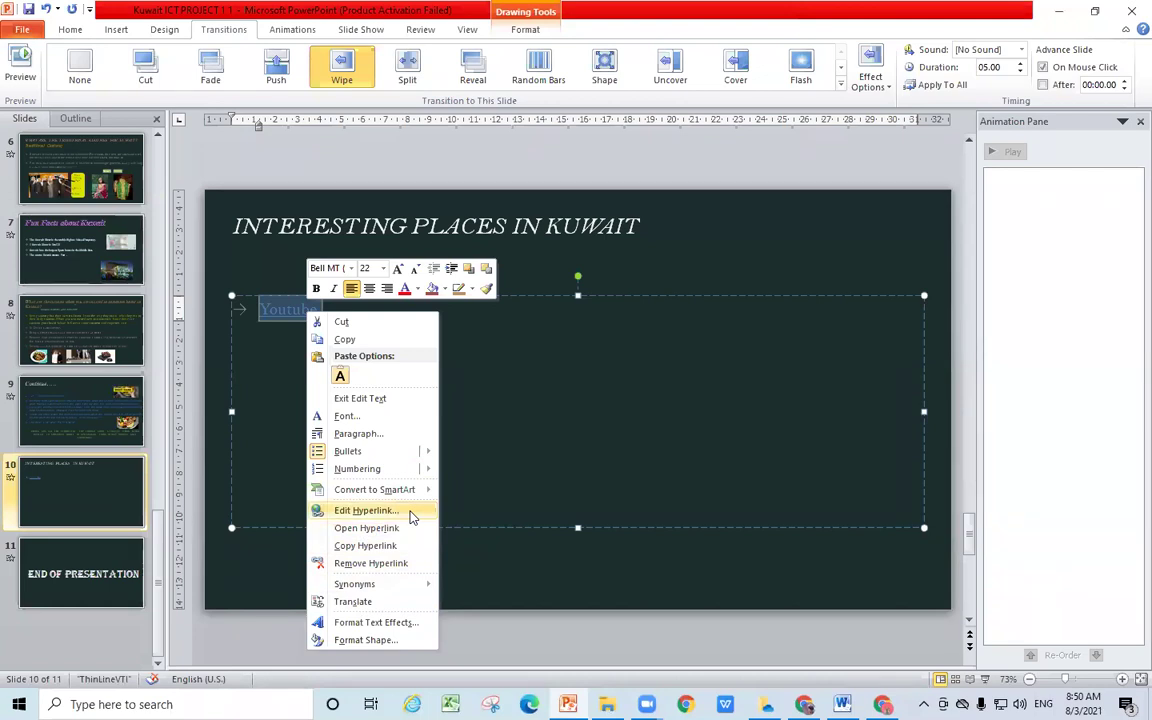
pyautogui.click(505, 430)
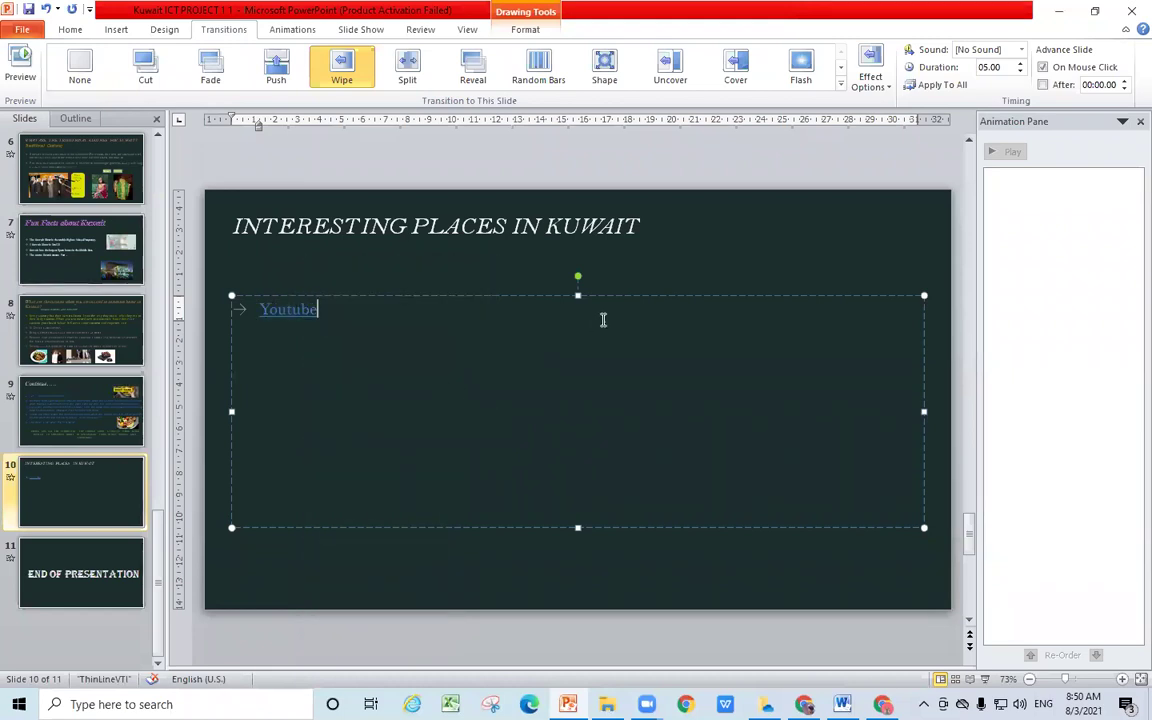
pyautogui.scroll(5, 437, 350)
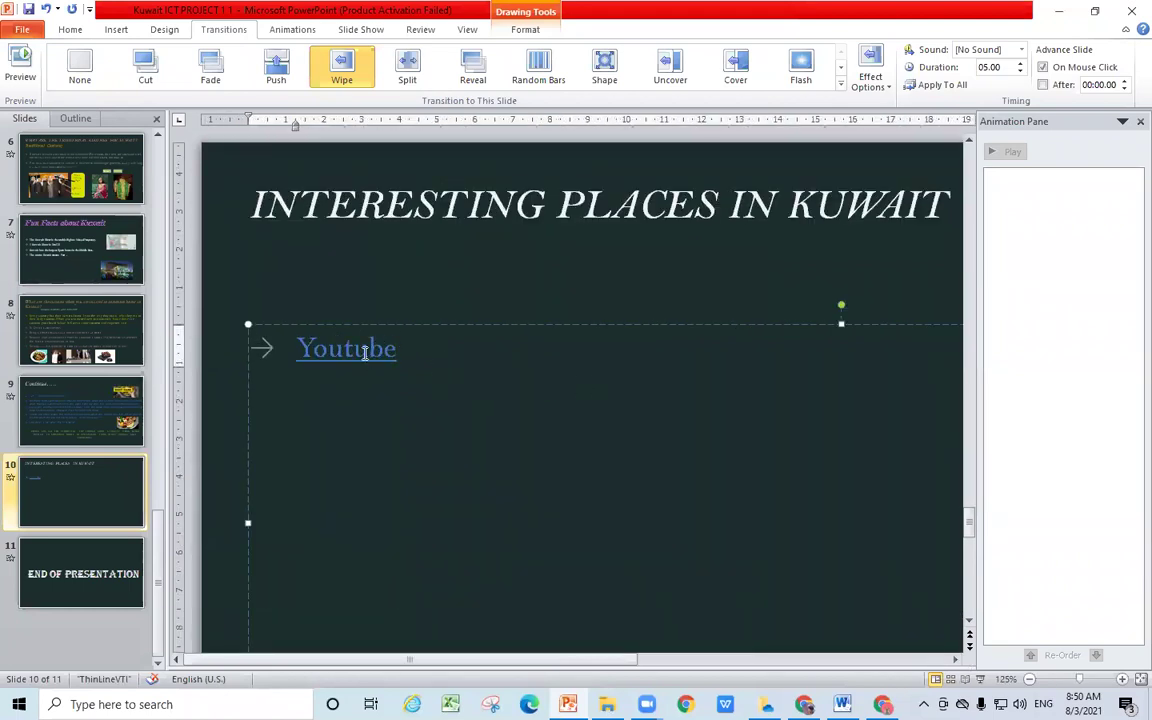
# Step: Add a new bullet 'Gooogle' under Youtube and correct it to 'Google' via spelling suggestions
pyautogui.click(465, 356)
pyautogui.press('Return')
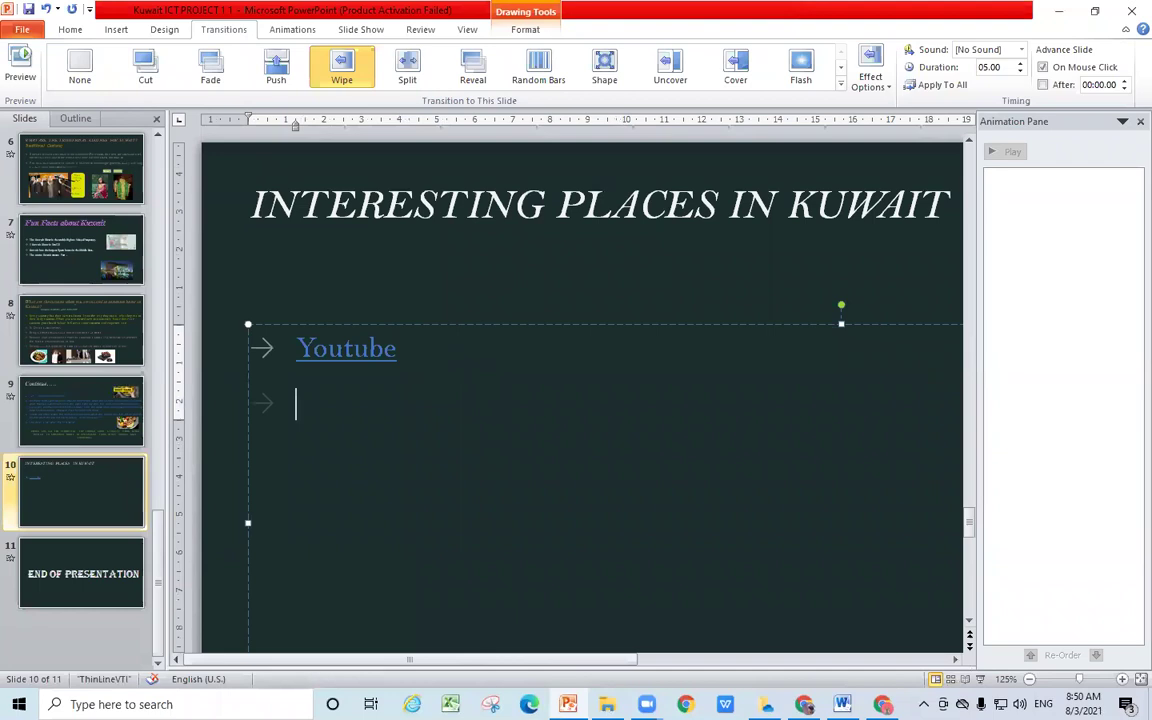
pyautogui.write('Gooogle')
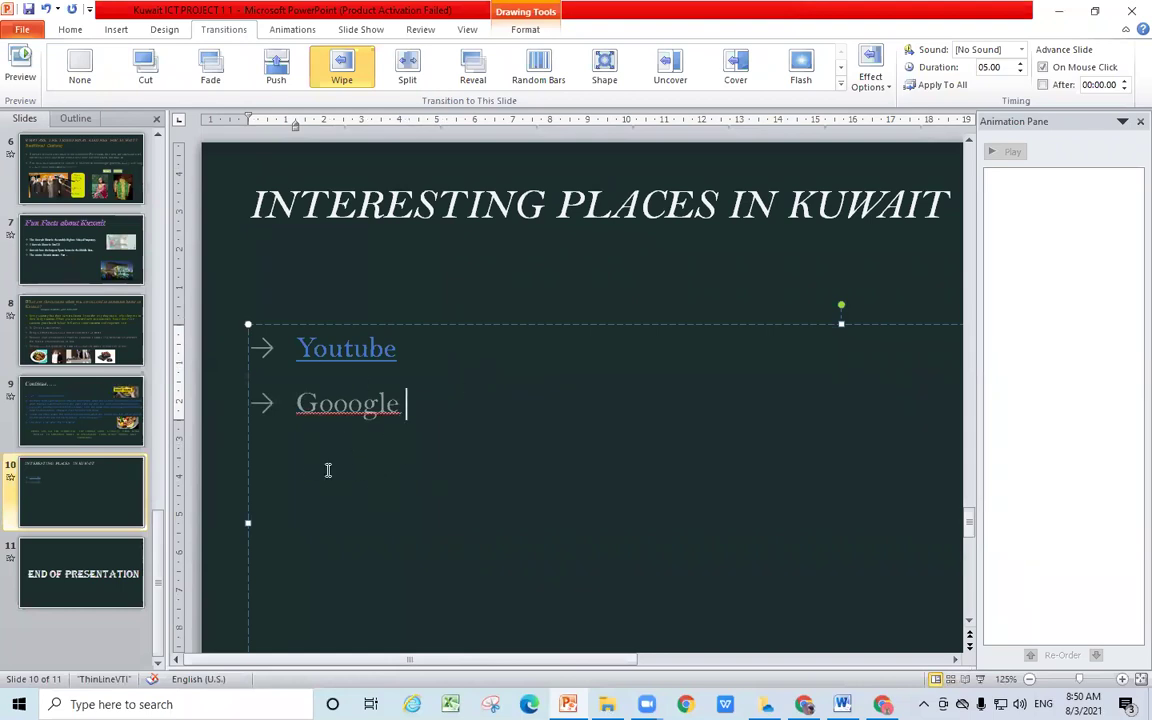
pyautogui.rightClick(364, 405)
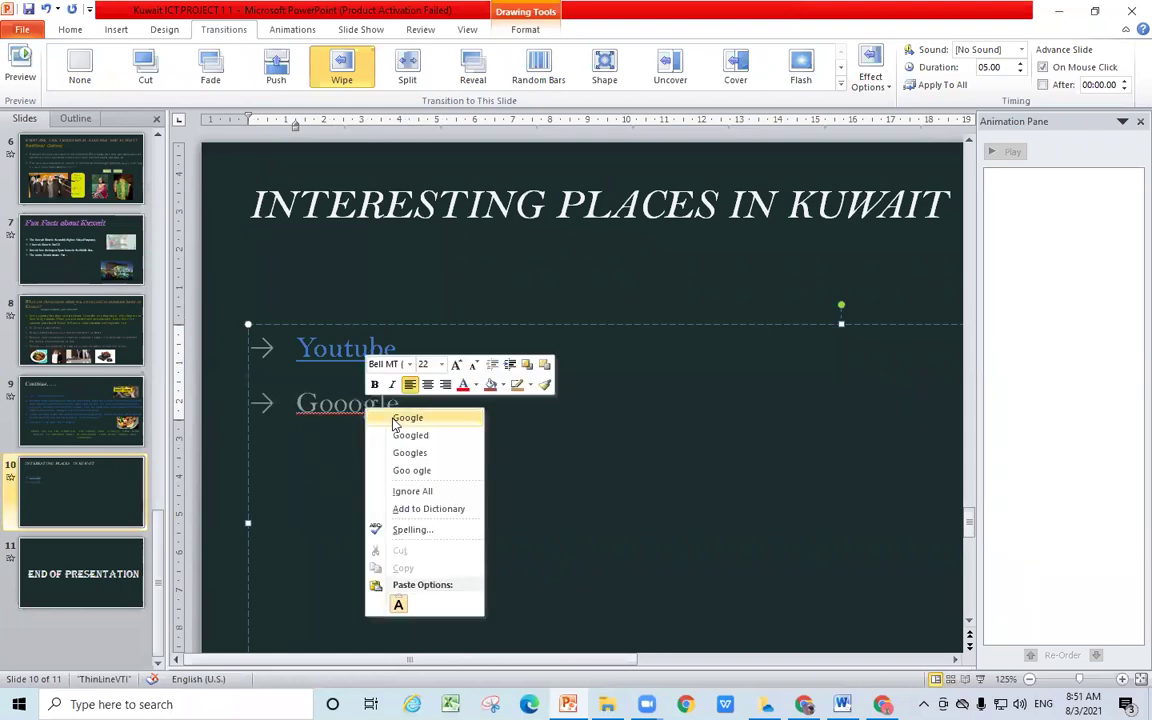
pyautogui.click(402, 414)
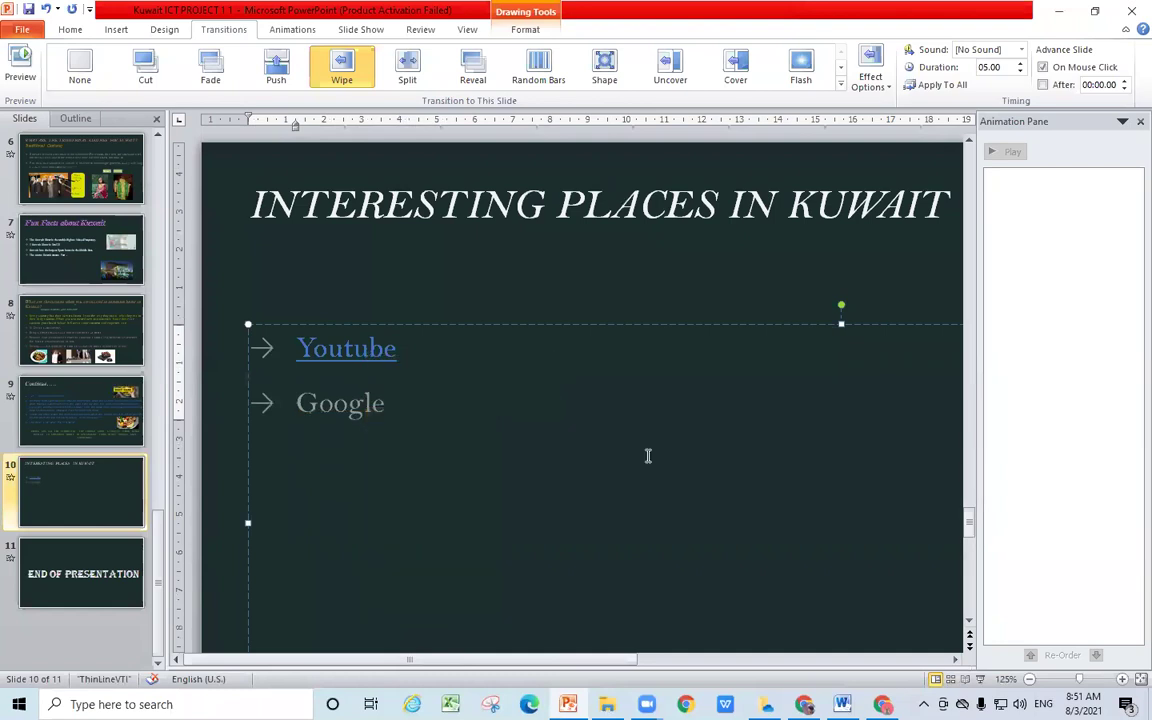
# Step: Select the word 'Google' and bring up its right-click options
pyautogui.rightClick(372, 407)
pyautogui.press('Escape')
pyautogui.doubleClick(331, 406)
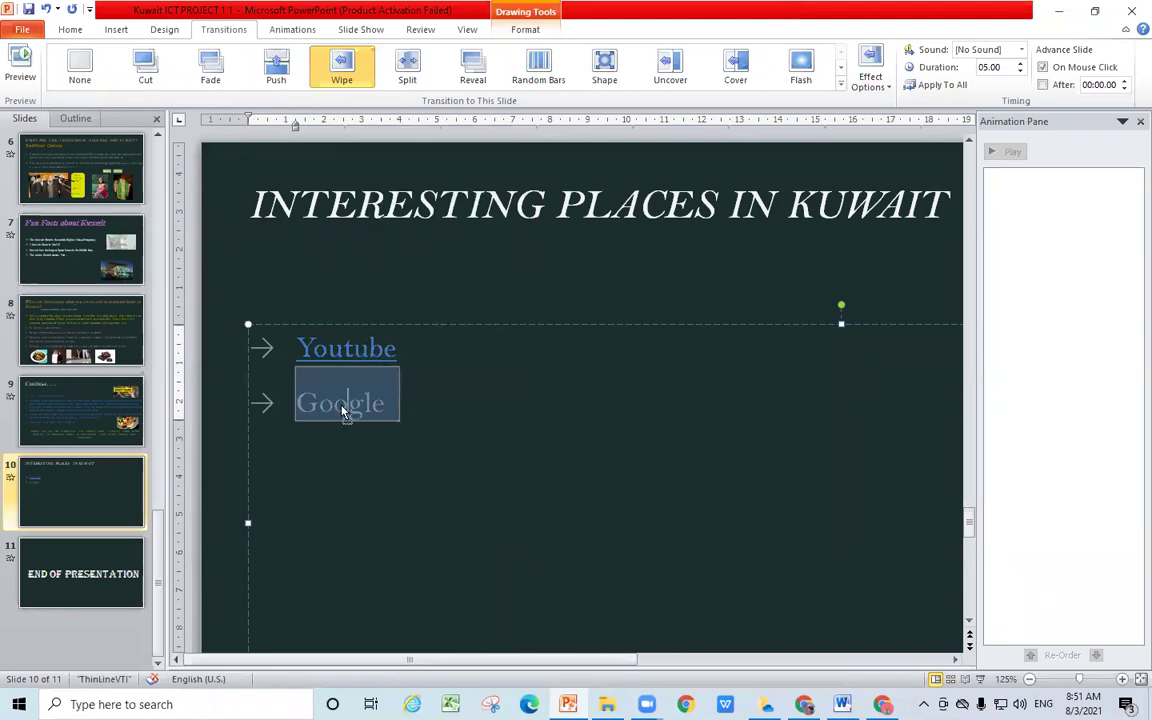
pyautogui.rightClick(342, 406)
pyautogui.click(419, 404)
pyautogui.doubleClick(328, 404)
pyautogui.rightClick(338, 405)
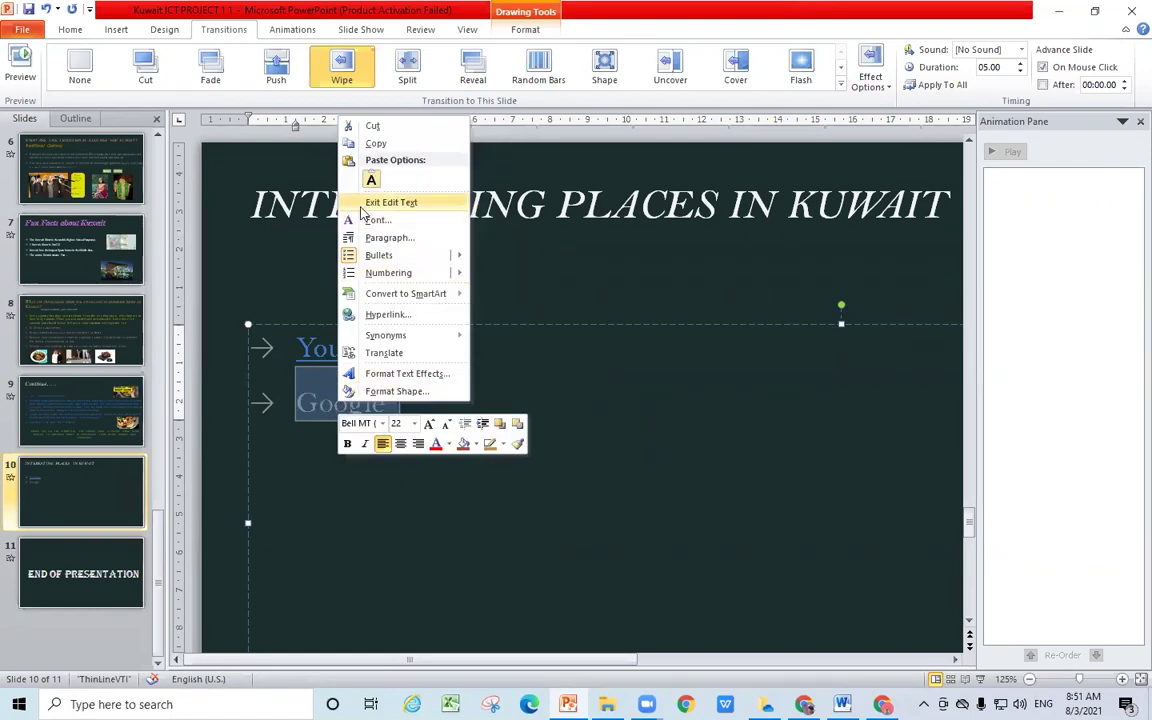
pyautogui.click(384, 315)
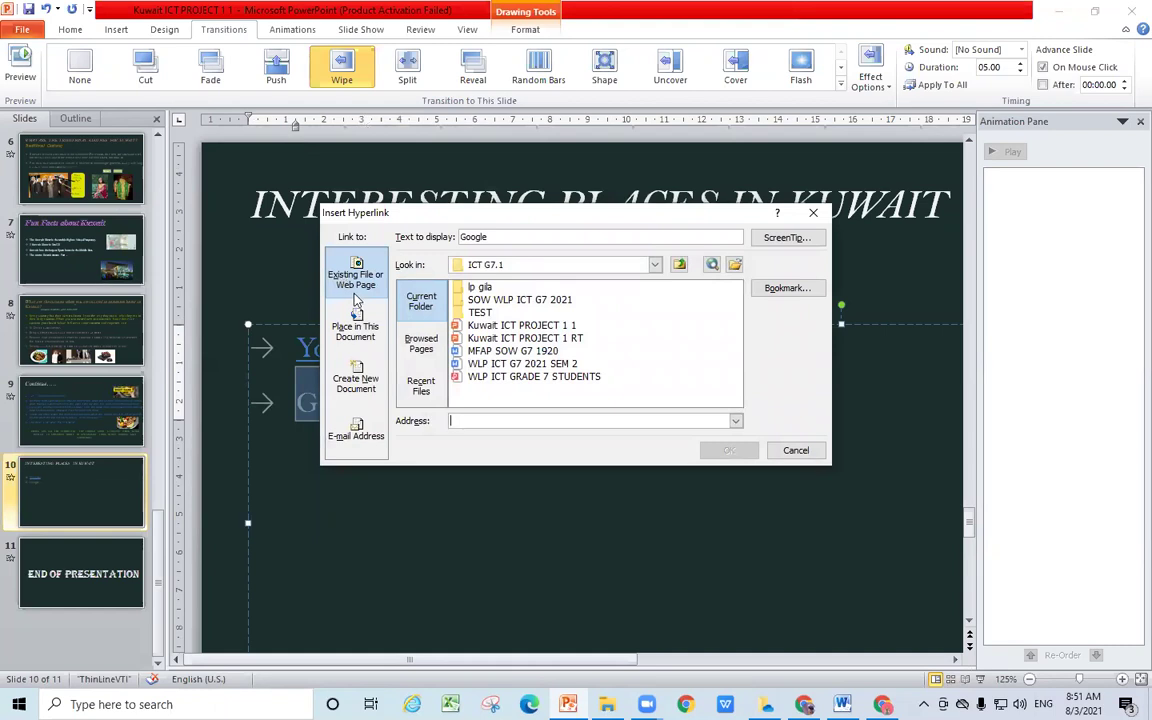
pyautogui.click(340, 347)
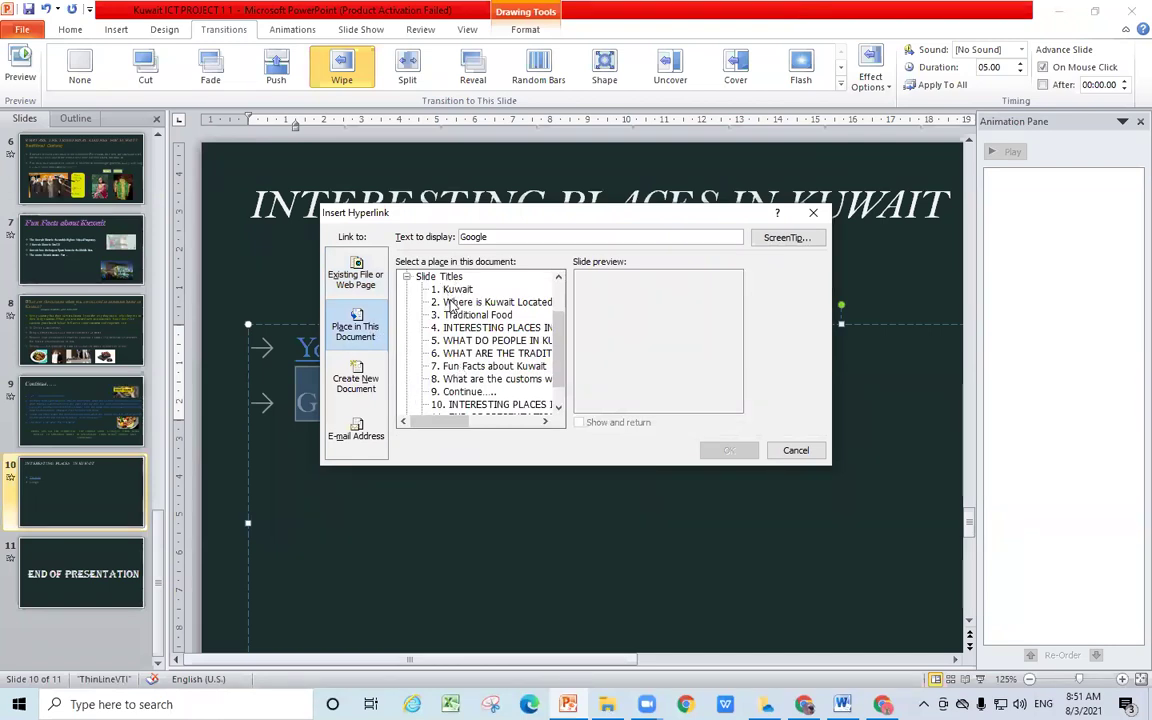
pyautogui.scroll(-1, 510, 330)
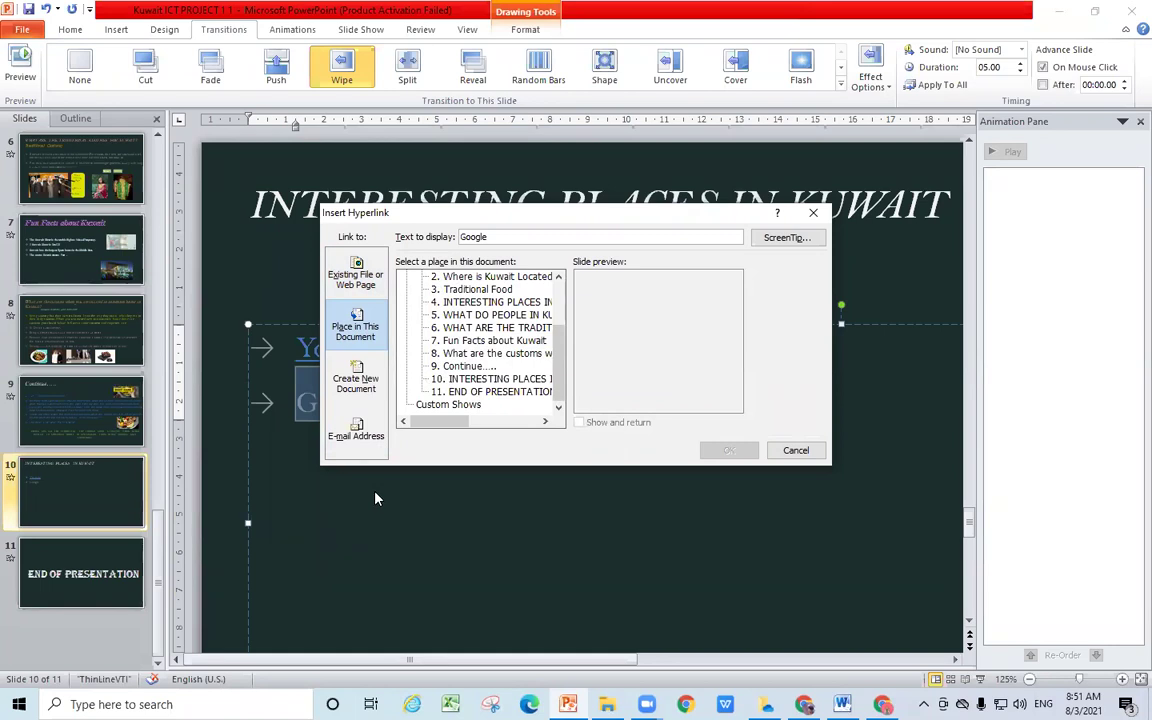
pyautogui.click(795, 451)
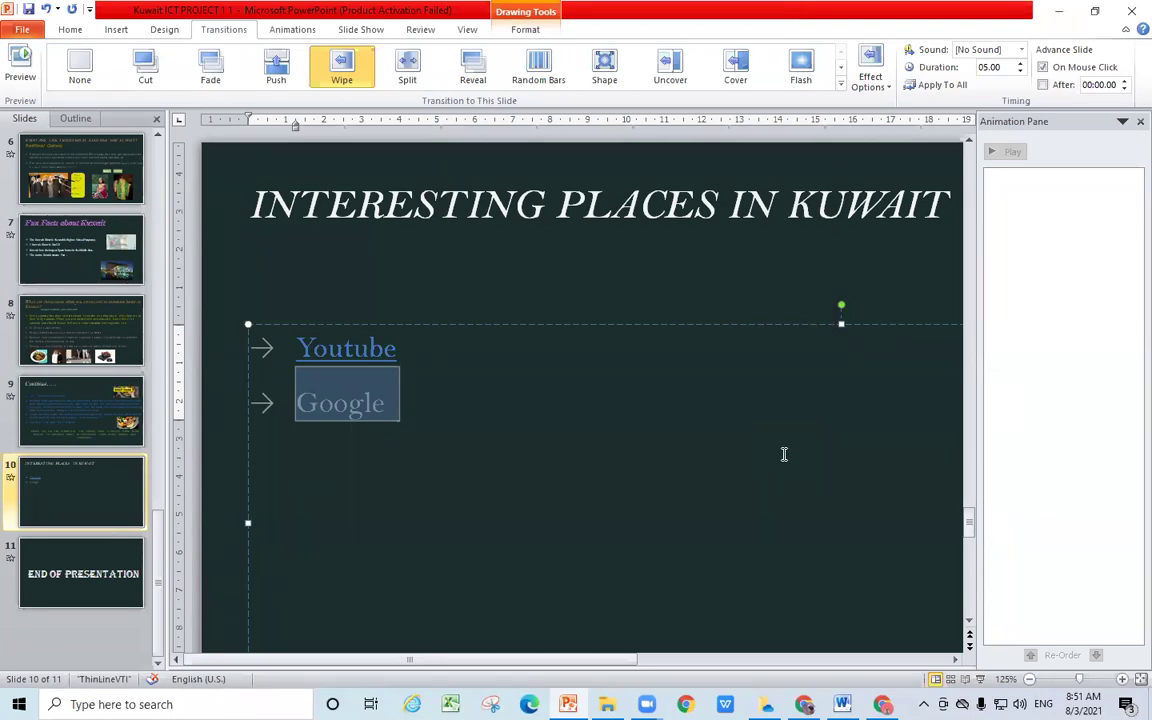
pyautogui.click(527, 481)
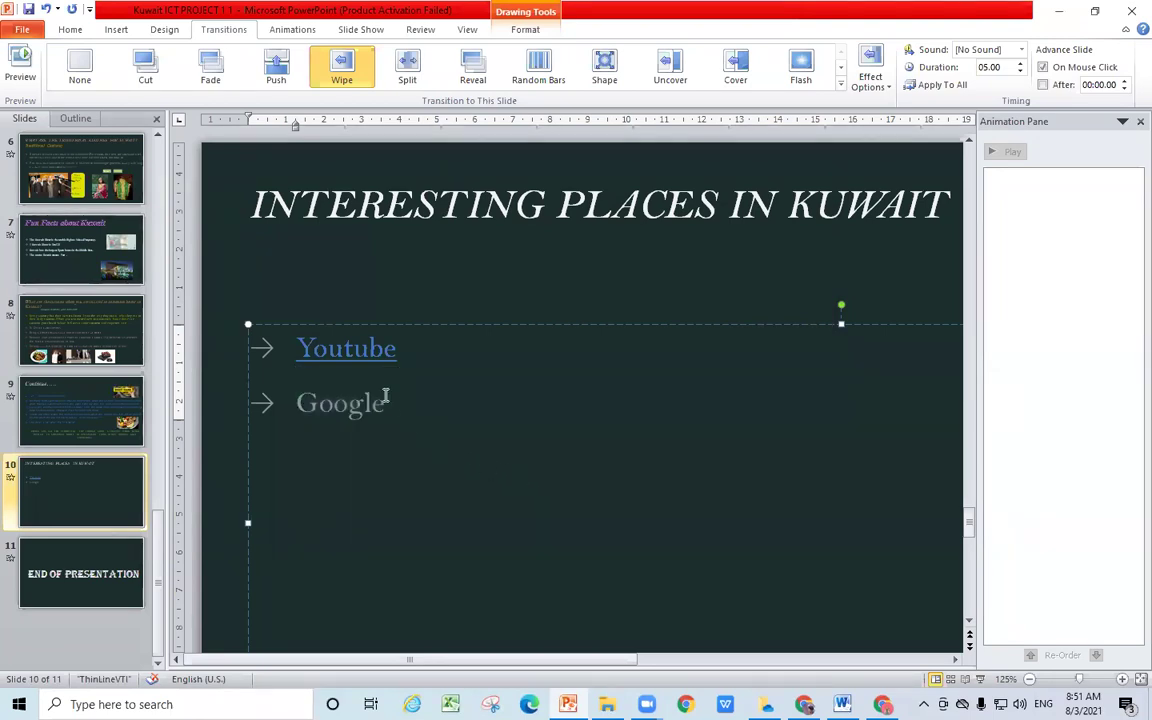
pyautogui.moveTo(378, 398); pyautogui.dragTo(293, 393)
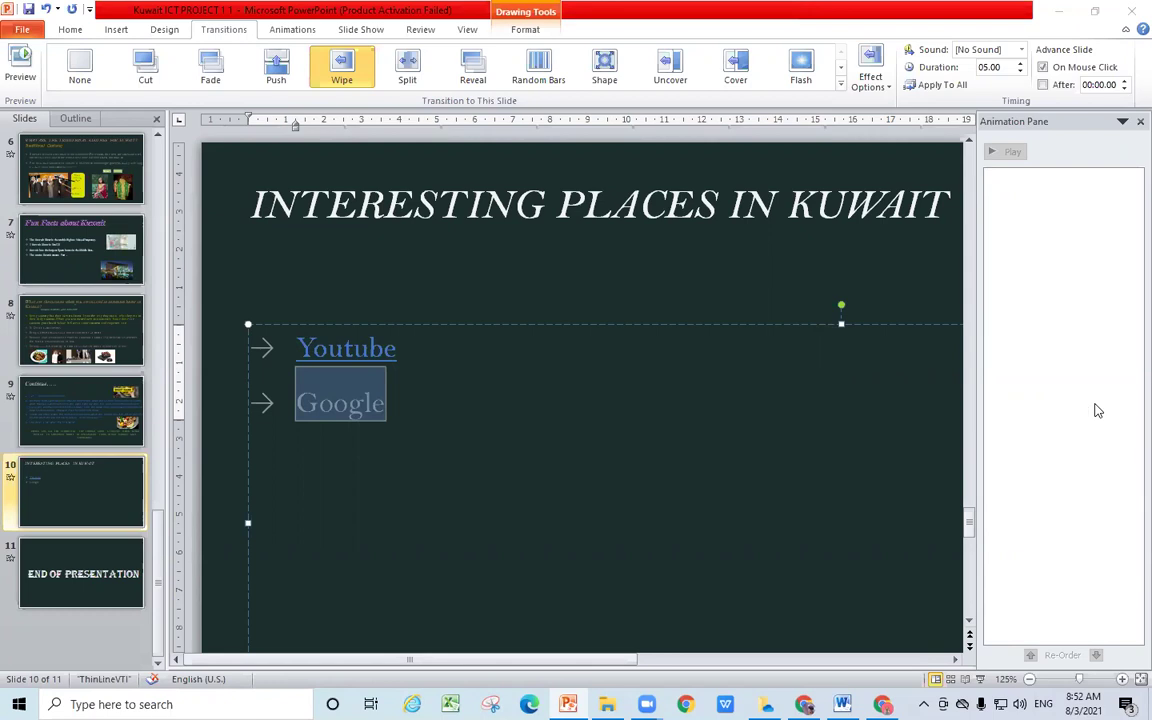
pyautogui.click(391, 404)
pyautogui.doubleClick(334, 404)
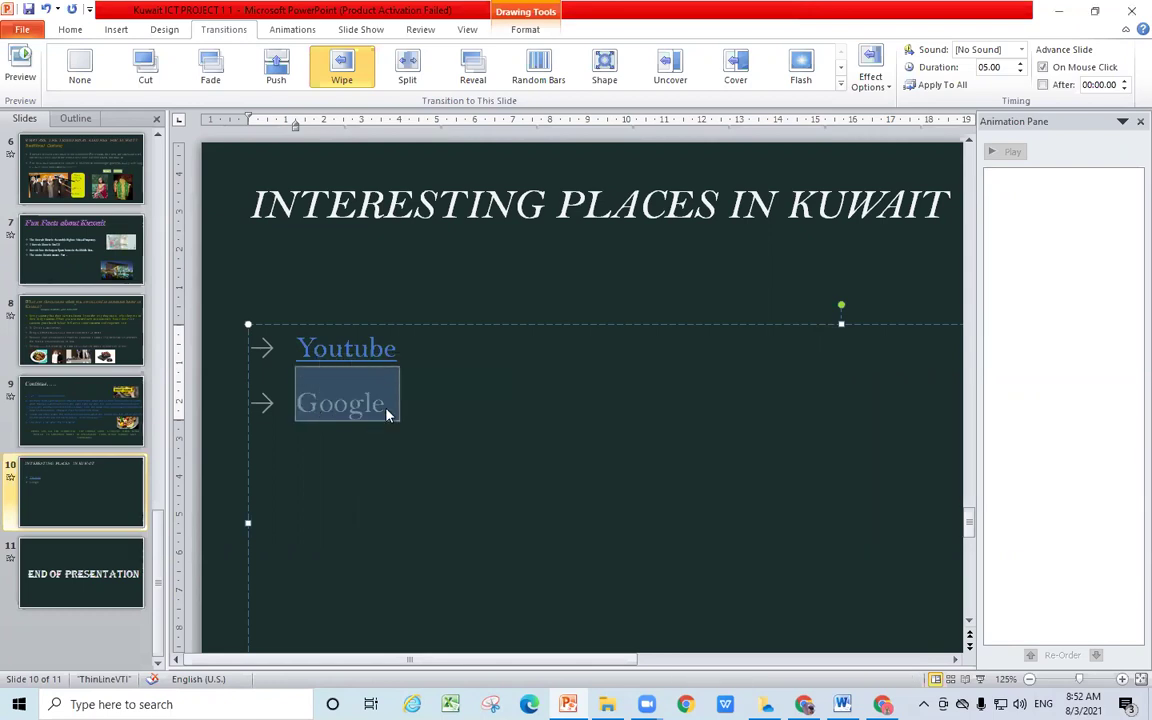